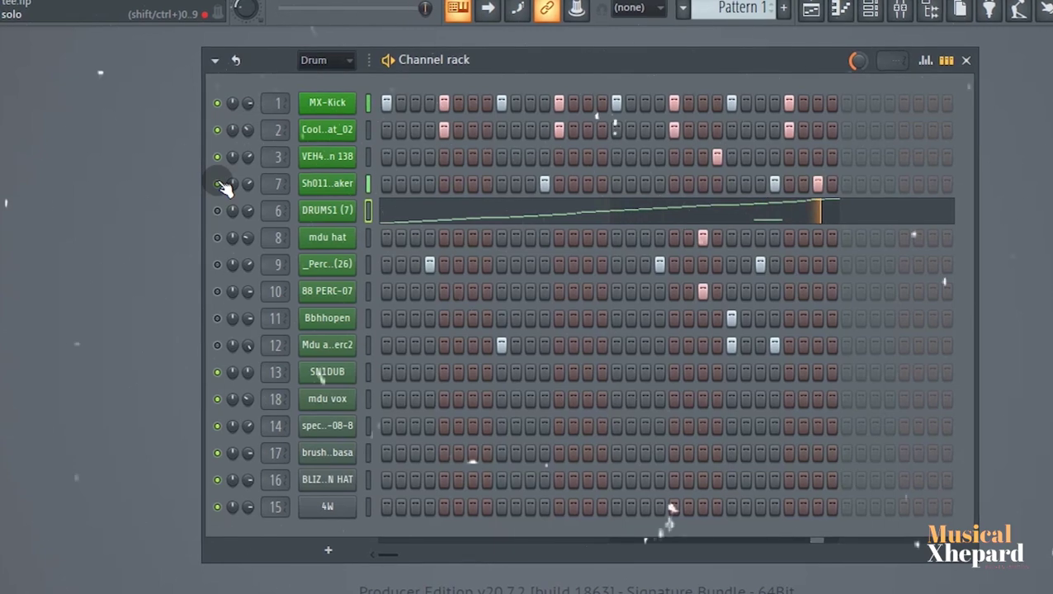
# Step: Unmute the mdu hat channel in the channel rack
pyautogui.click(222, 236)
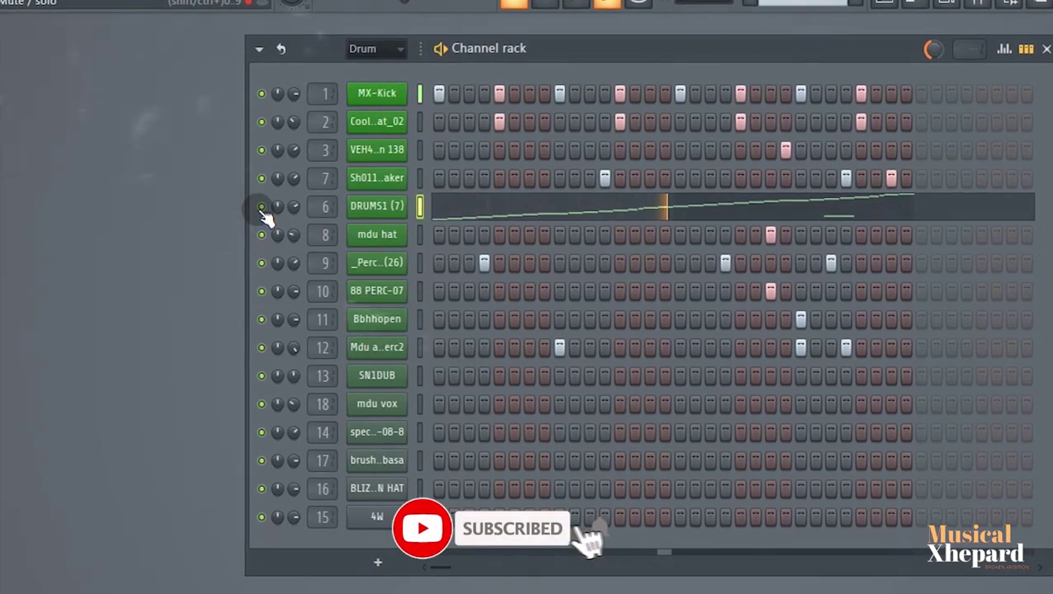
# Step: Open the DRUMS1 (7) channel's notes in the piano roll and examine the full rising sequence of slice markers
pyautogui.click(476, 213)
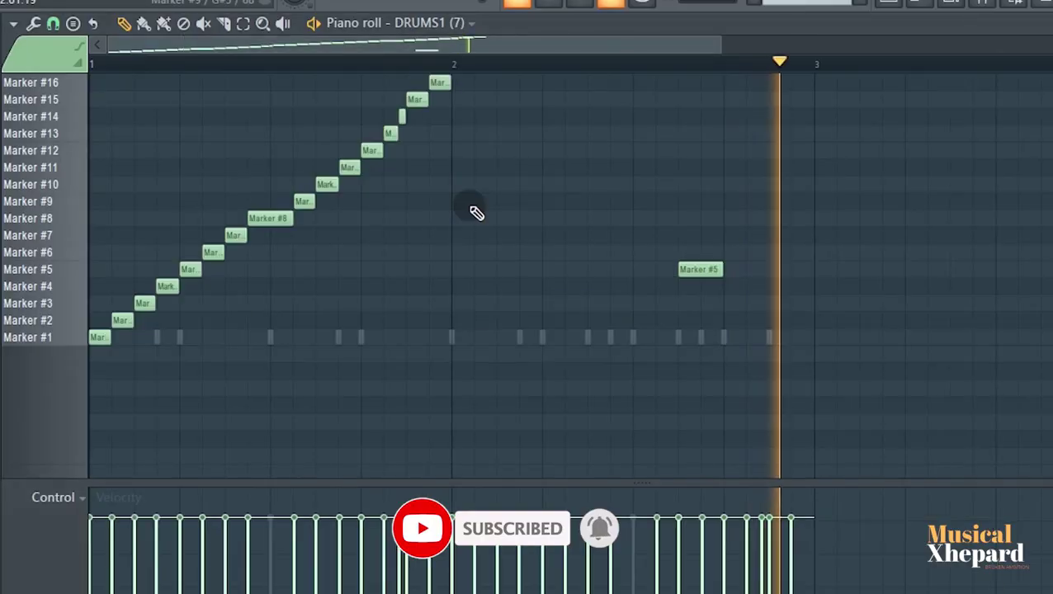
pyautogui.moveTo(719, 46); pyautogui.dragTo(479, 25)
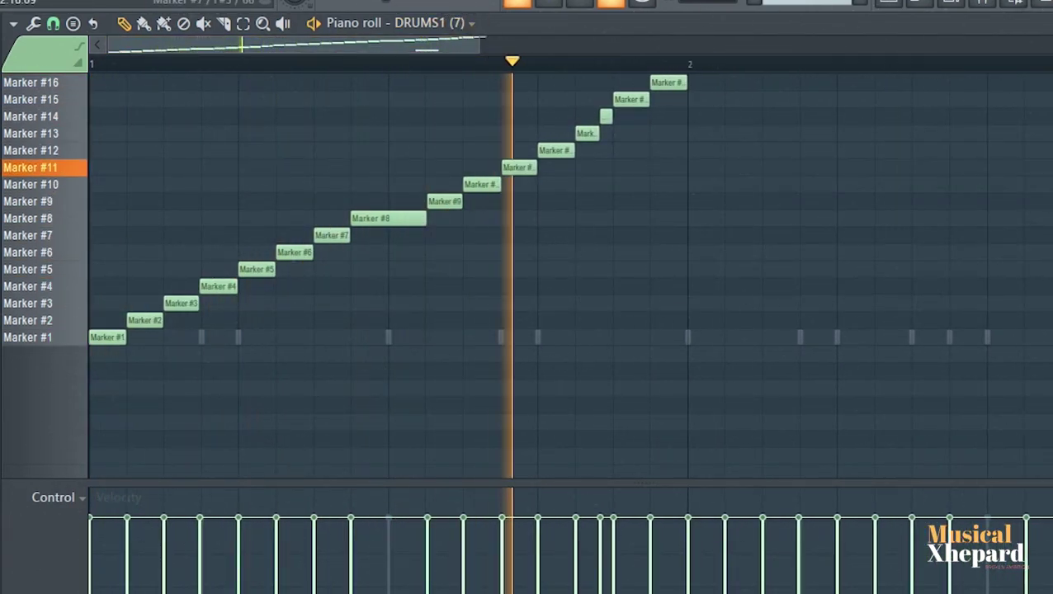
pyautogui.scroll(4, 495, 371)
pyautogui.scroll(-1, 495, 371)
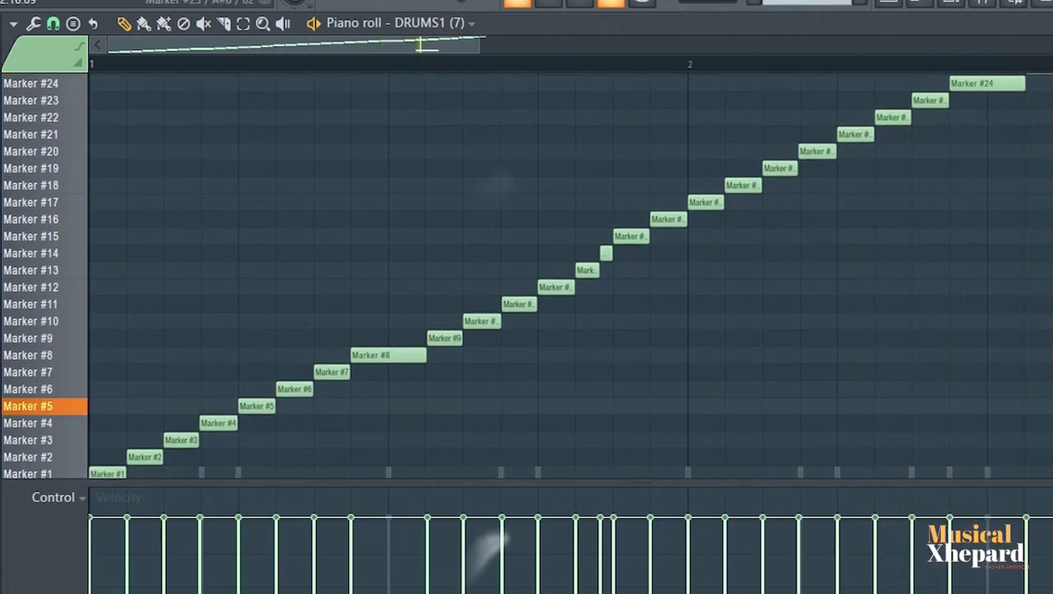
pyautogui.scroll(-2, 569, 276)
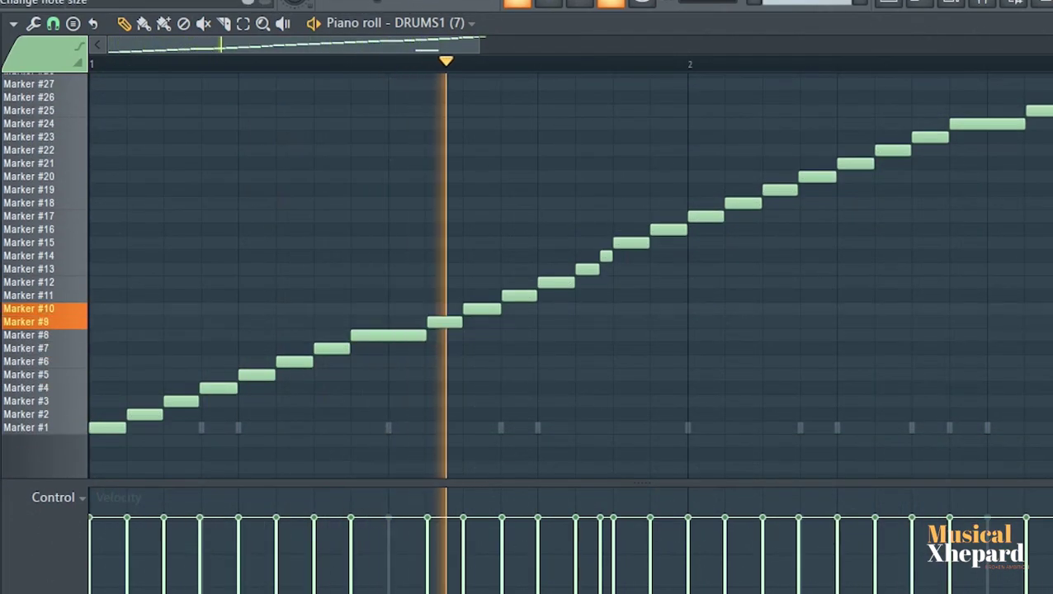
pyautogui.scroll(2, 569, 276)
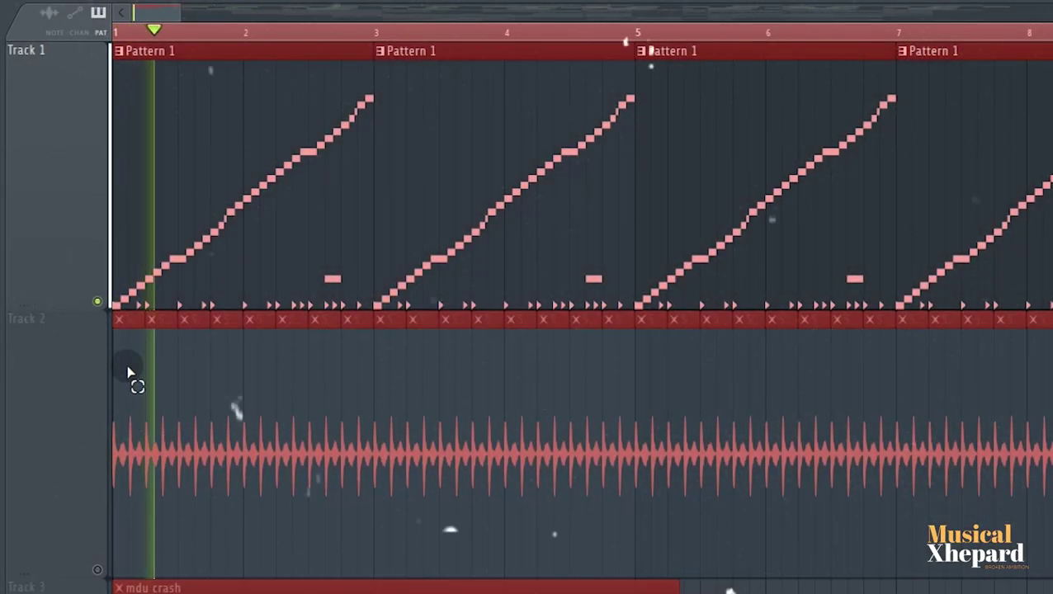
# Step: Unmute Track 2 in the playlist
pyautogui.click(96, 569)
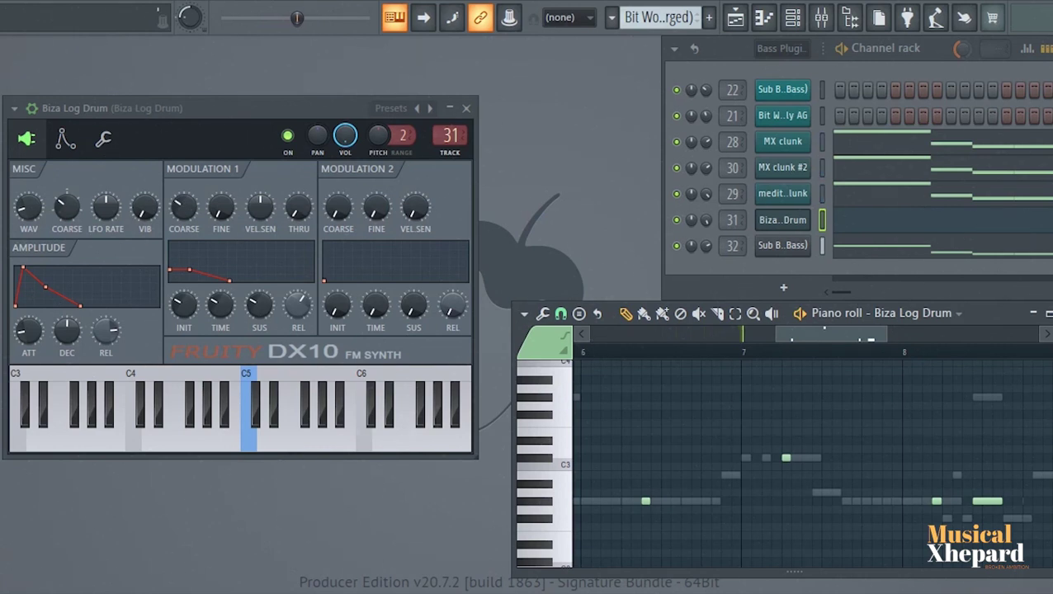
# Step: Toggle playback of the Bit Wobbly pattern while the Biza Log Drum part is open
pyautogui.press('space')
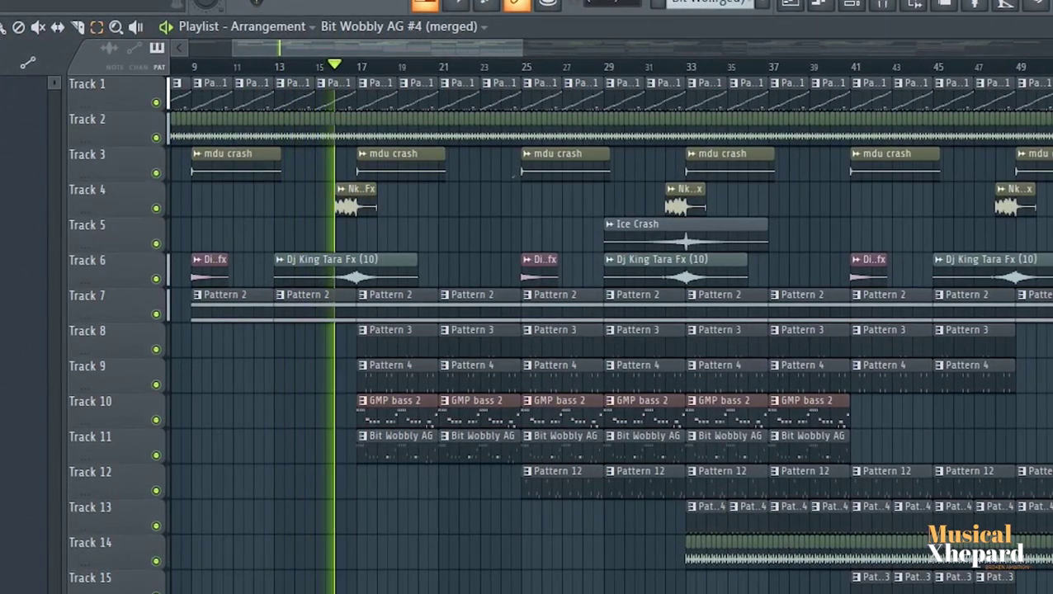
# Step: Follow the playing arrangement in the playlist, examining how the clips on tracks 3 to 19 enter from about bar 13 to bar 53
pyautogui.scroll(-1, 313, 549)
pyautogui.scroll(-1, 534, 290)
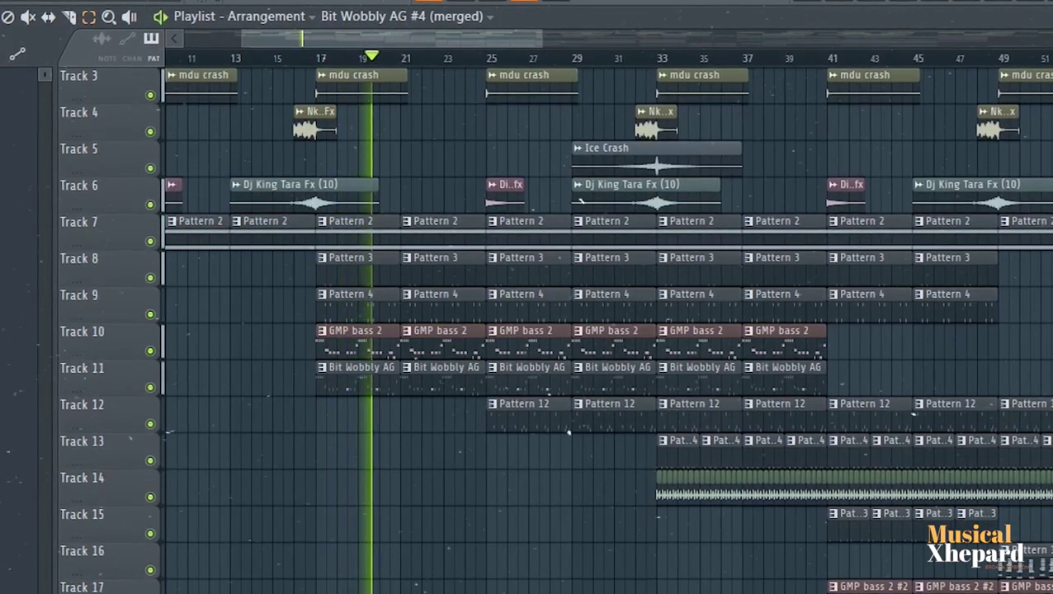
pyautogui.scroll(-1, 794, 504)
pyautogui.scroll(-1, 307, 532)
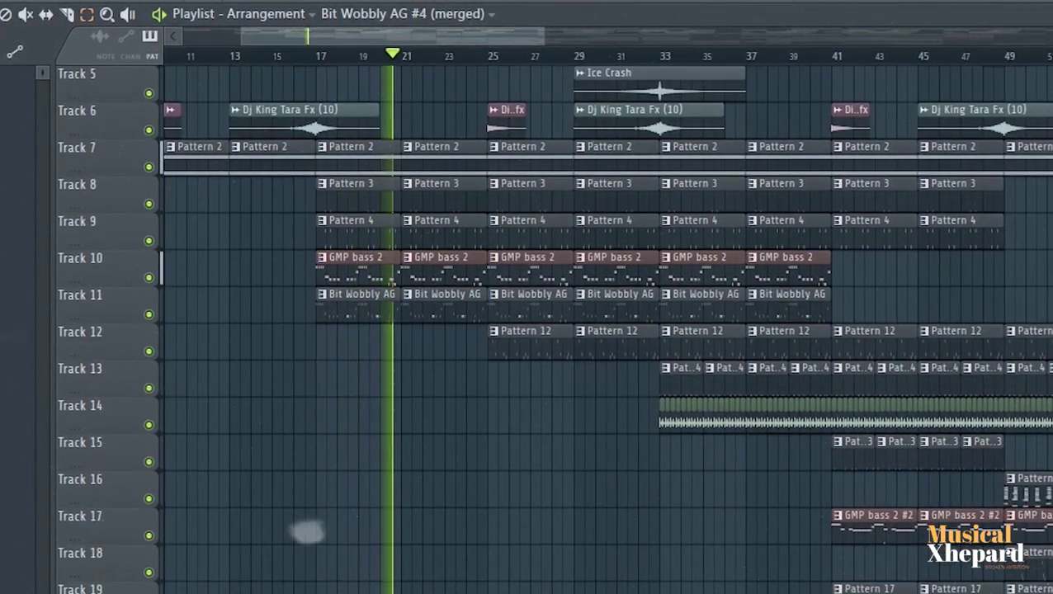
pyautogui.scroll(-1, 701, 322)
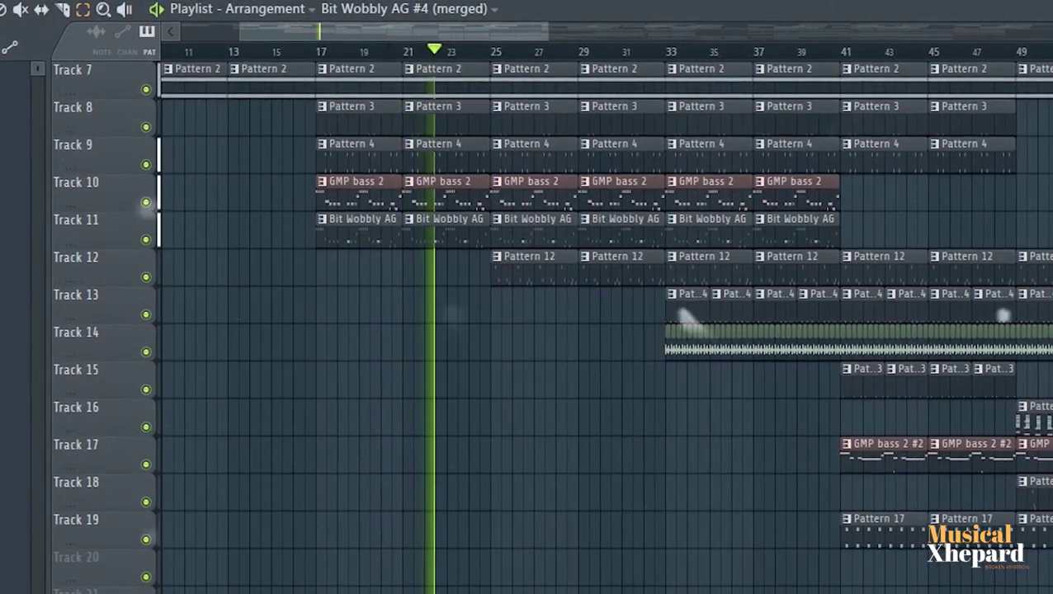
pyautogui.hscroll(1, 607, 327)
pyautogui.hscroll(1, 606, 327)
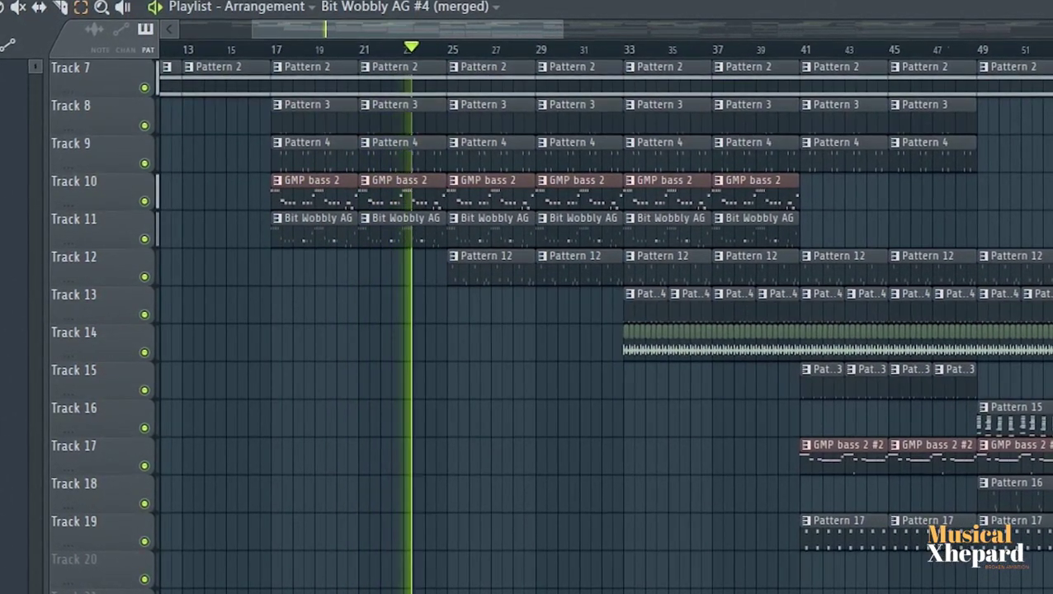
pyautogui.hscroll(1, 493, 546)
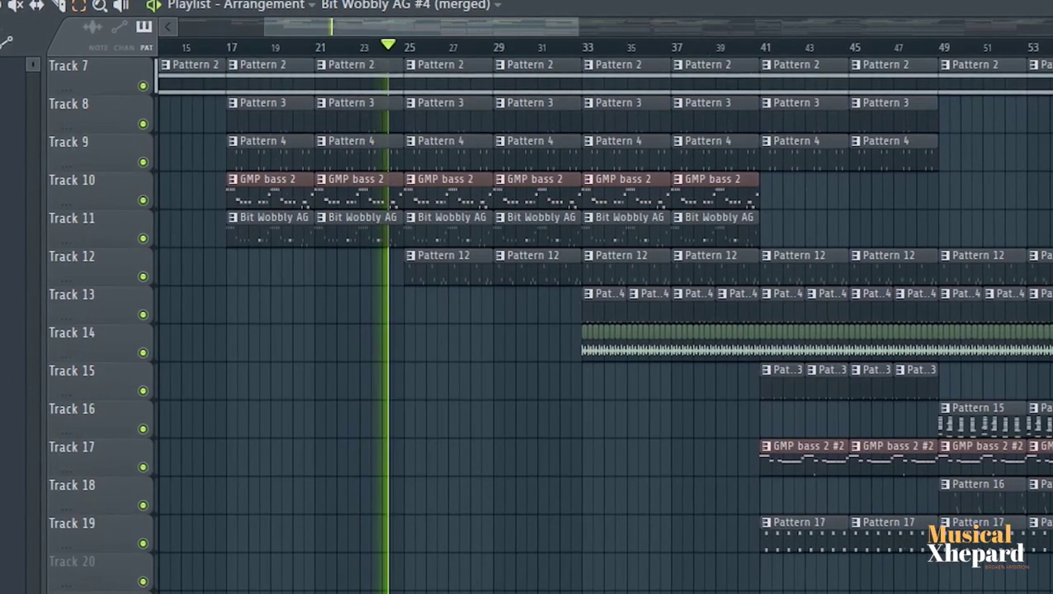
pyautogui.hscroll(1, 656, 452)
pyautogui.scroll(1, 656, 452)
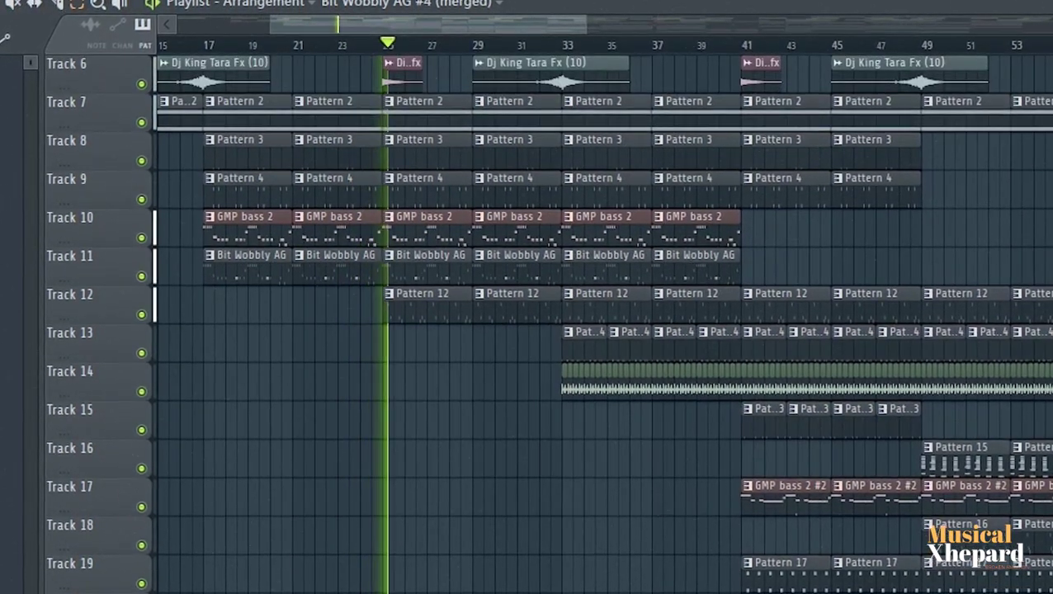
pyautogui.hscroll(1, 315, 549)
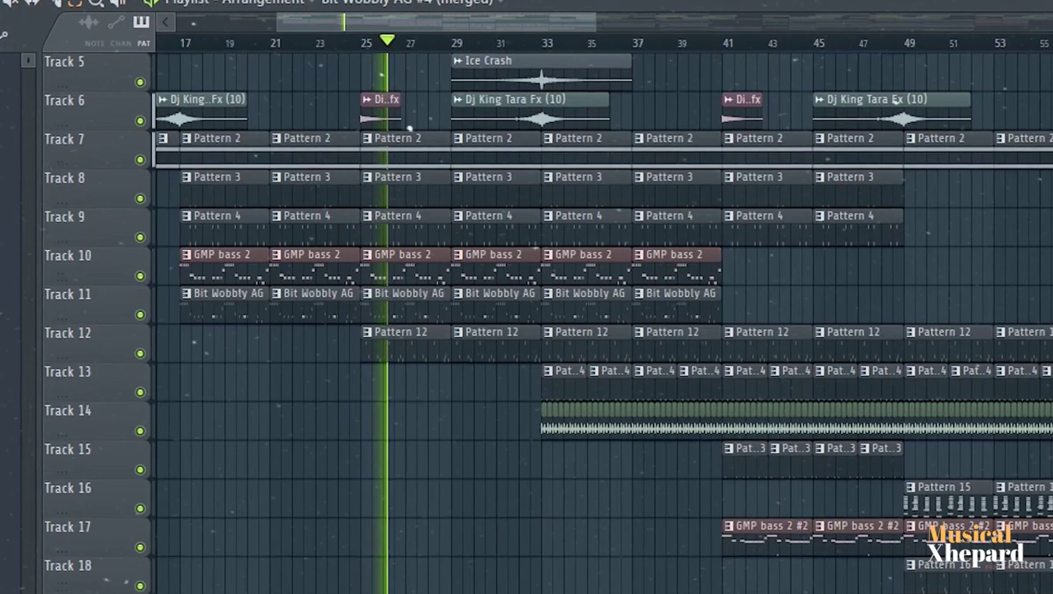
pyautogui.hscroll(1, 731, 591)
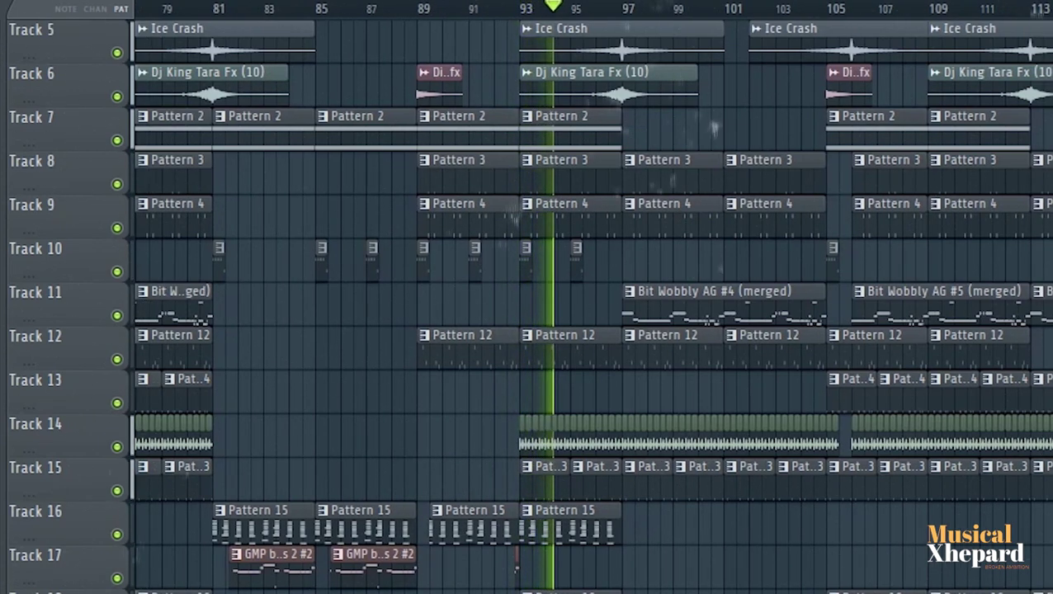
# Step: Examine the later arrangement between about bars 77 and 129, including the Bit Wobbly AG merged clips on Track 11
pyautogui.hscroll(-2, 590, 306)
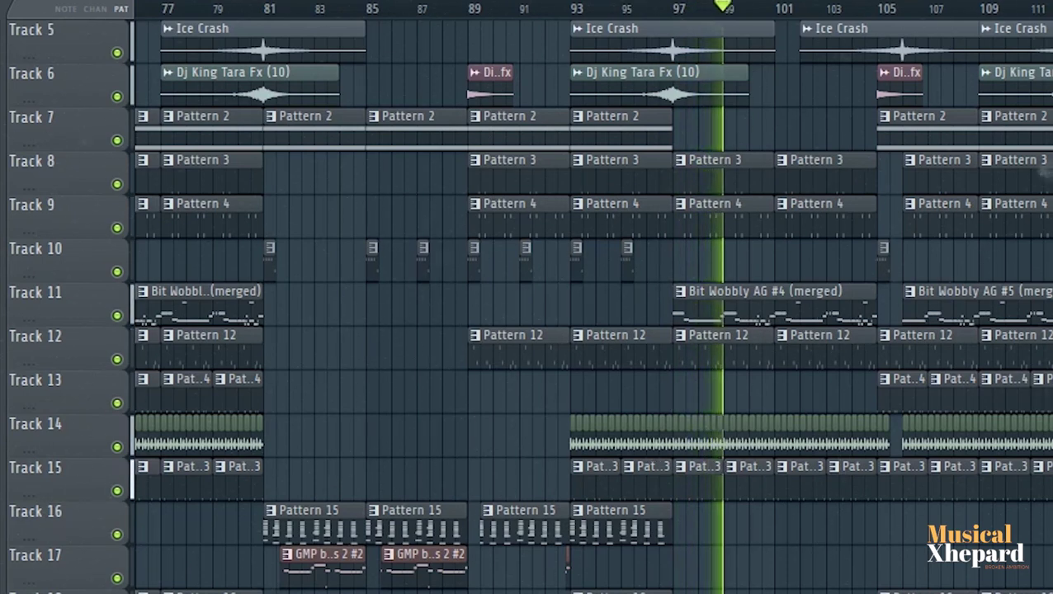
pyautogui.scroll(1, 577, 314)
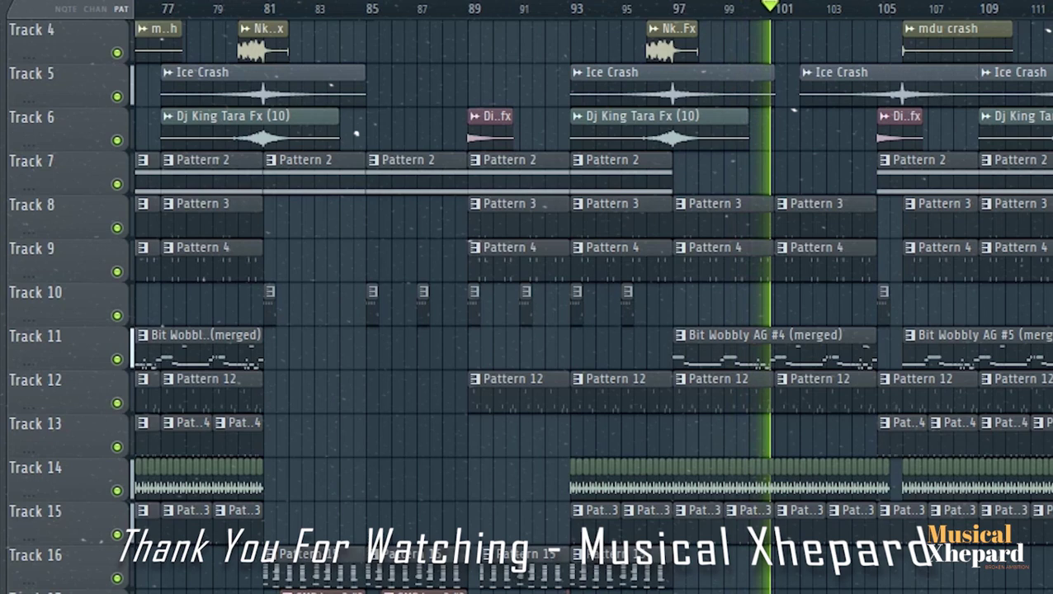
pyautogui.scroll(-1, 578, 314)
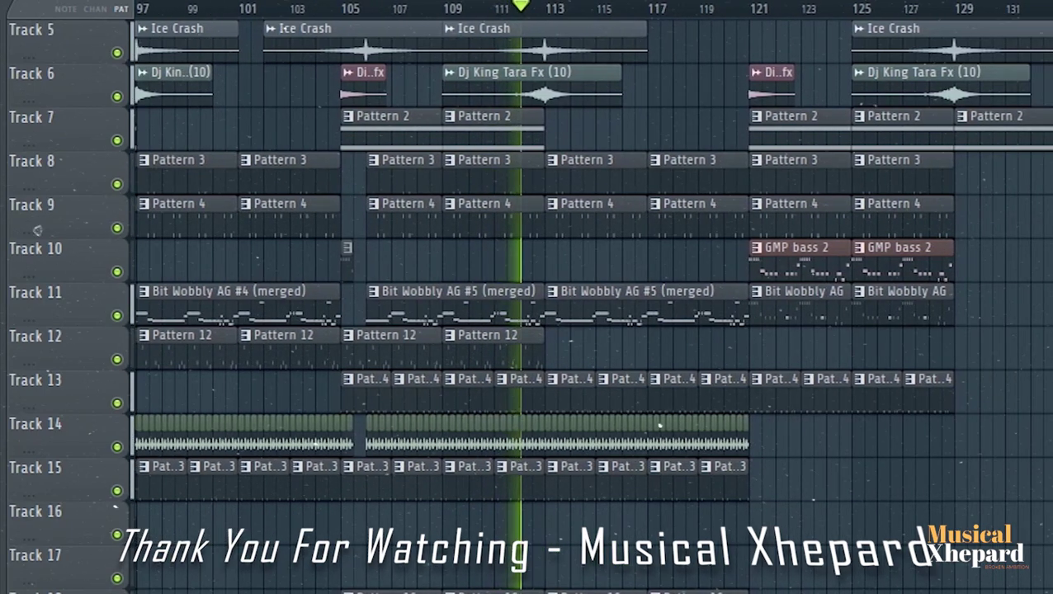
pyautogui.hscroll(-3, 592, 306)
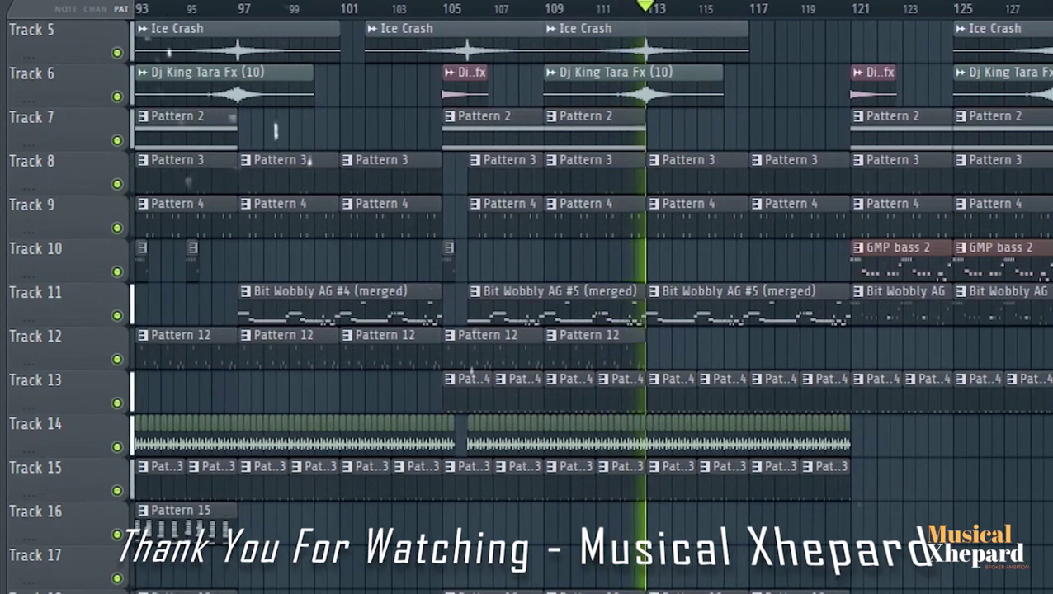
pyautogui.hscroll(1, 593, 306)
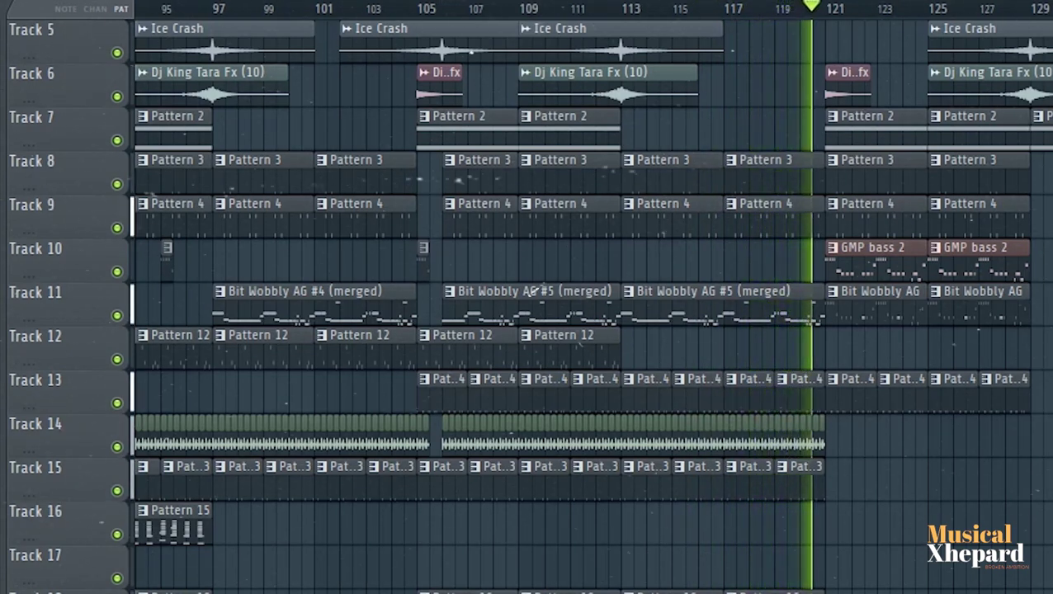
pyautogui.hscroll(4, 590, 306)
pyautogui.hscroll(-2, 591, 306)
pyautogui.hscroll(-4, 591, 305)
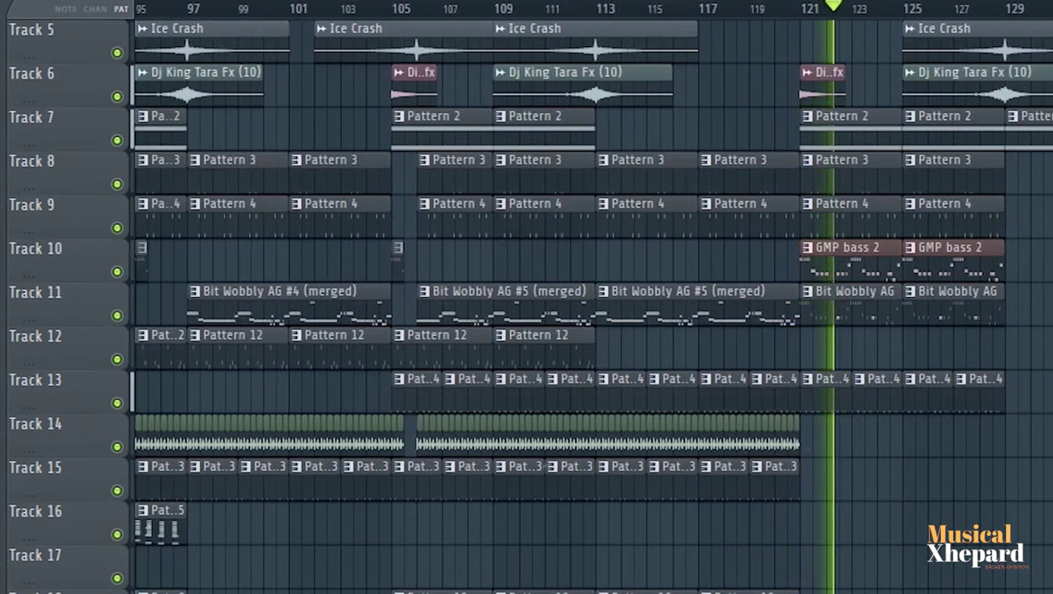
pyautogui.hscroll(-1, 591, 305)
pyautogui.hscroll(4, 591, 305)
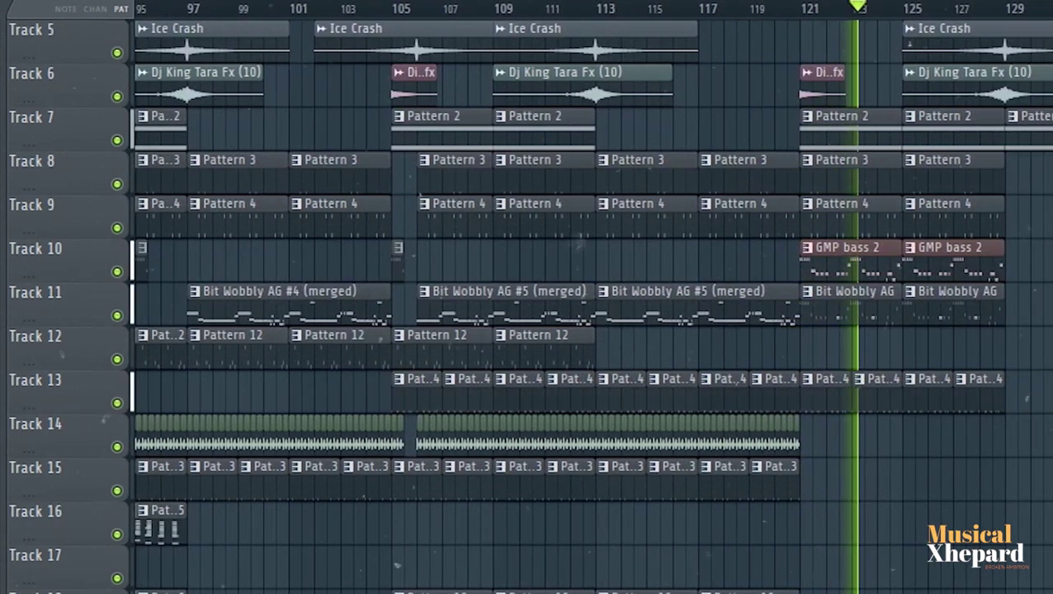
pyautogui.hscroll(-2, 591, 305)
pyautogui.hscroll(-2, 685, 318)
pyautogui.hscroll(1, 685, 317)
pyautogui.hscroll(-5, 488, 548)
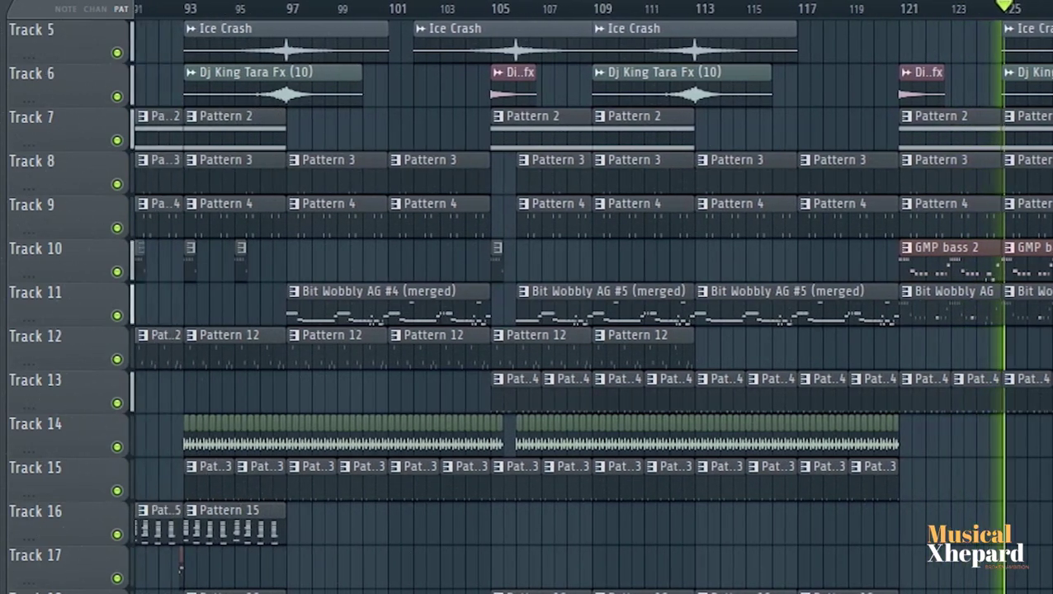
pyautogui.hscroll(1, 618, 250)
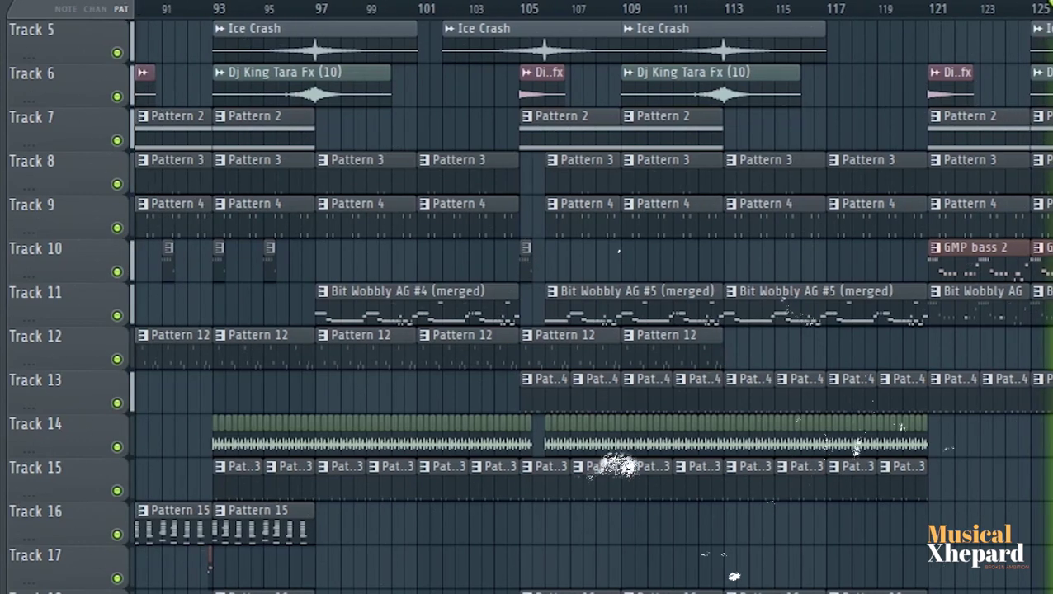
pyautogui.hscroll(1, 592, 305)
pyautogui.hscroll(-1, 592, 305)
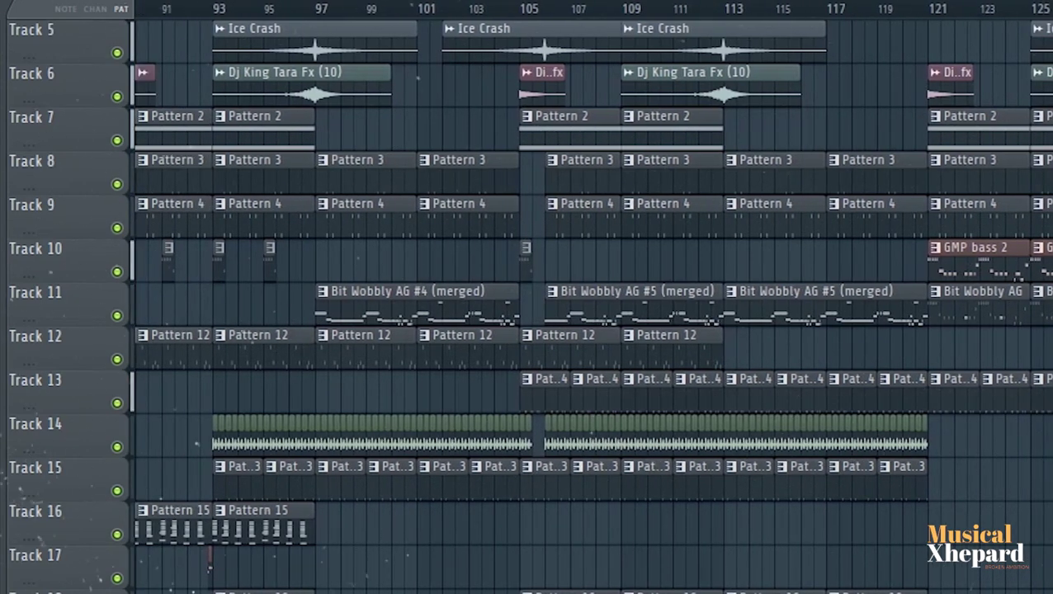
pyautogui.hscroll(3, 591, 305)
pyautogui.hscroll(-2, 592, 305)
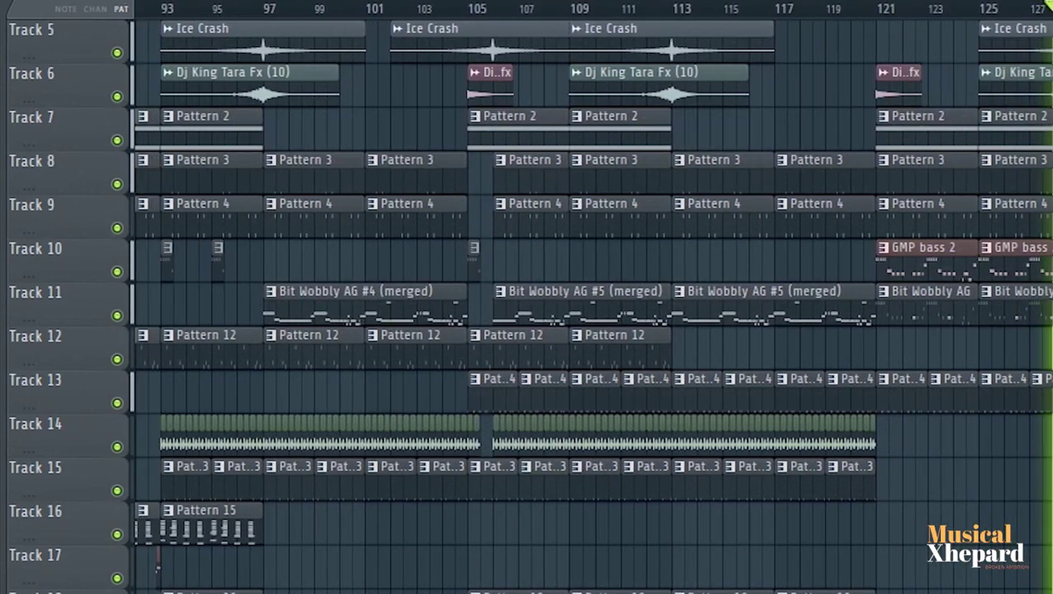